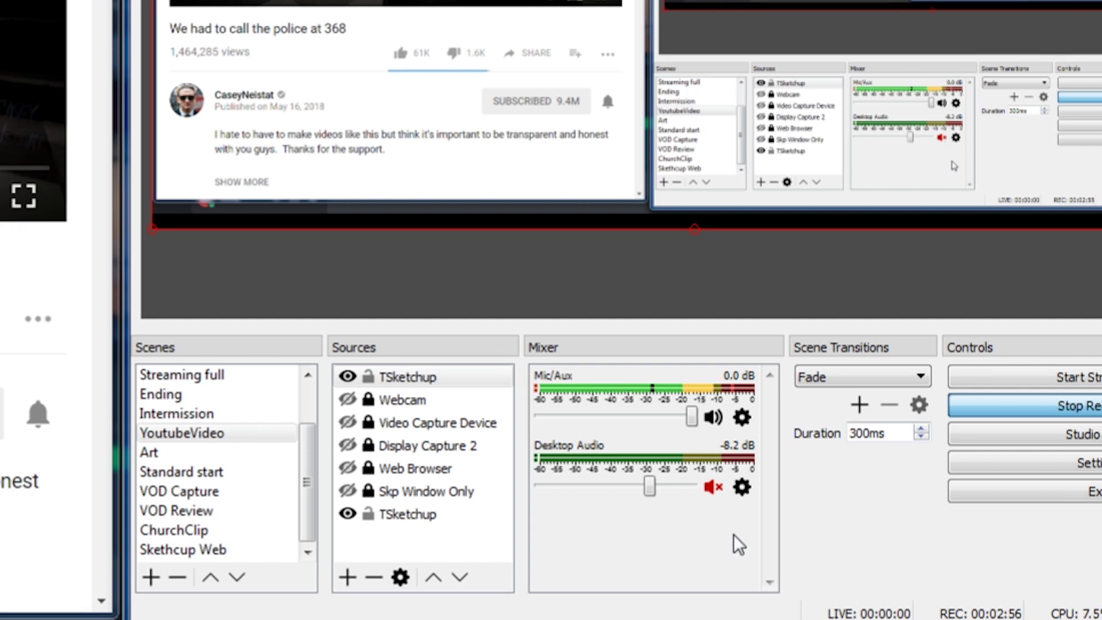
- Unmute the desktop audio and bring up the source types under Sources
left_click(713, 487)
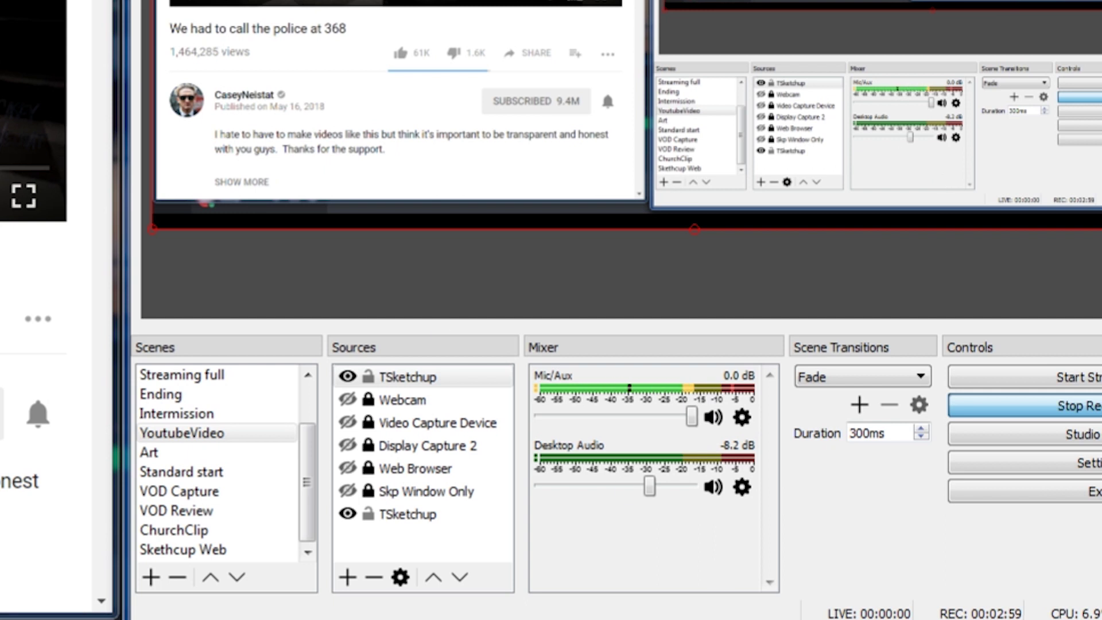
left_click(347, 577)
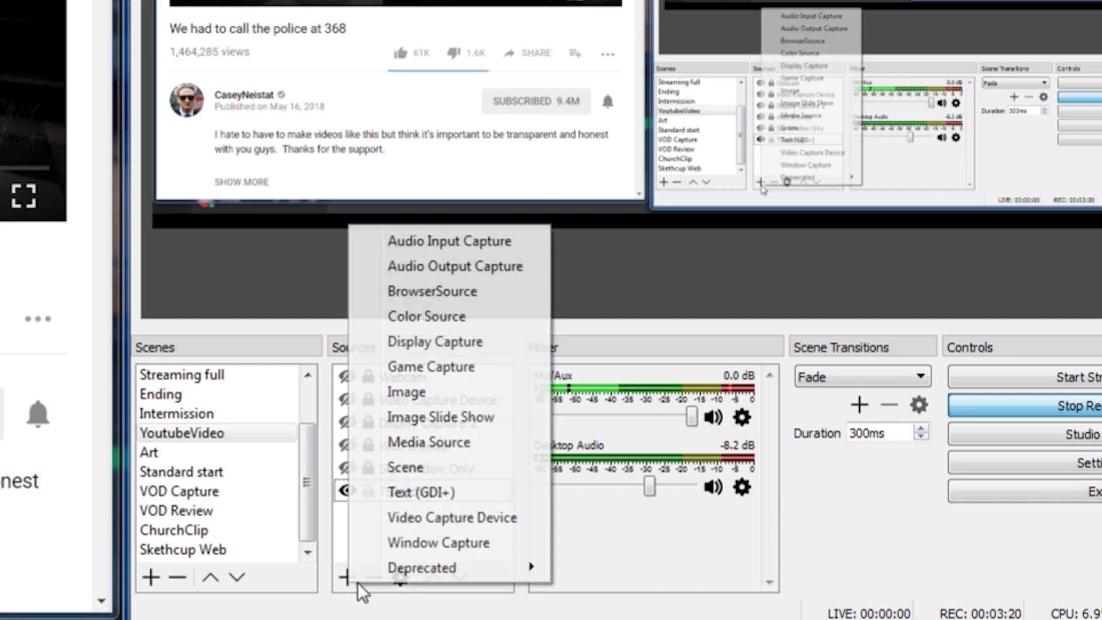
left_click(342, 540)
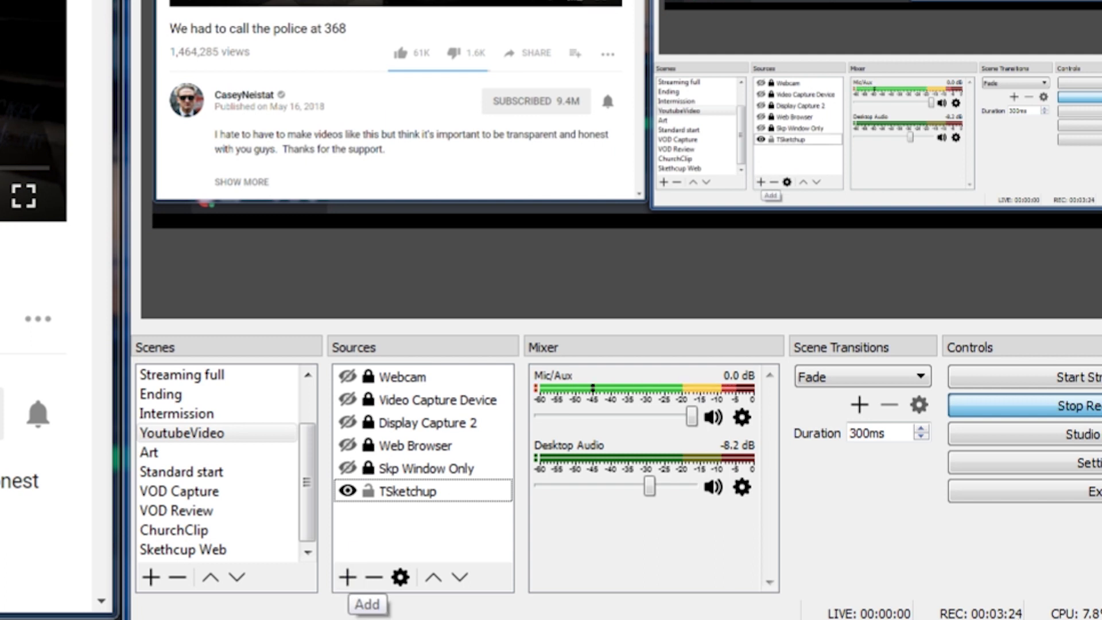
left_click(349, 578)
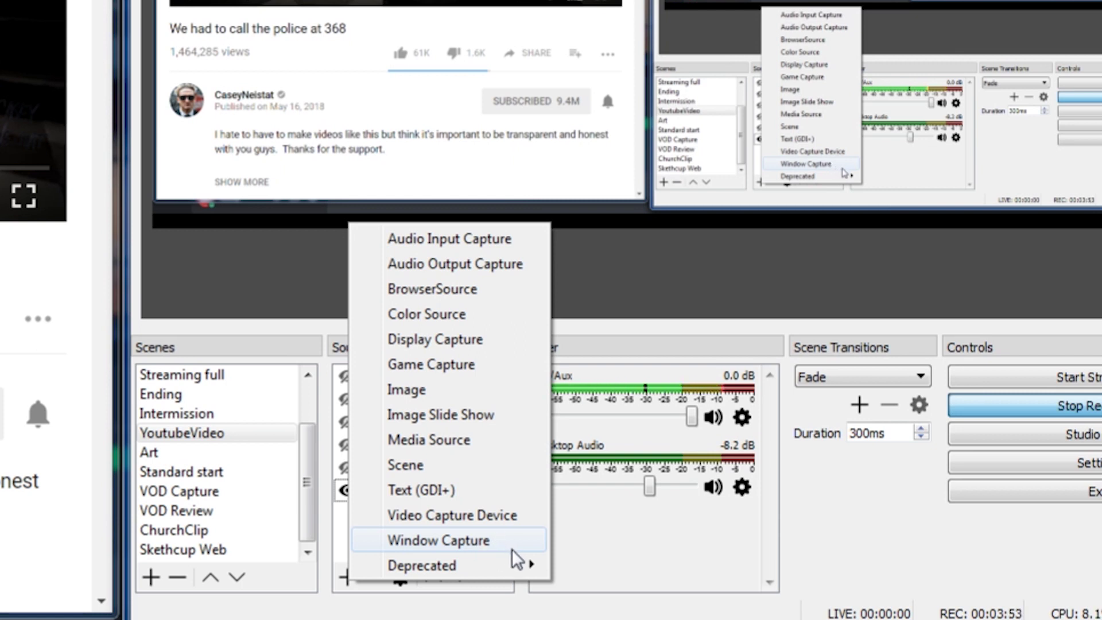
- Add a new Display Capture 6 source with default properties to the YoutubeVideo scene
left_click(434, 338)
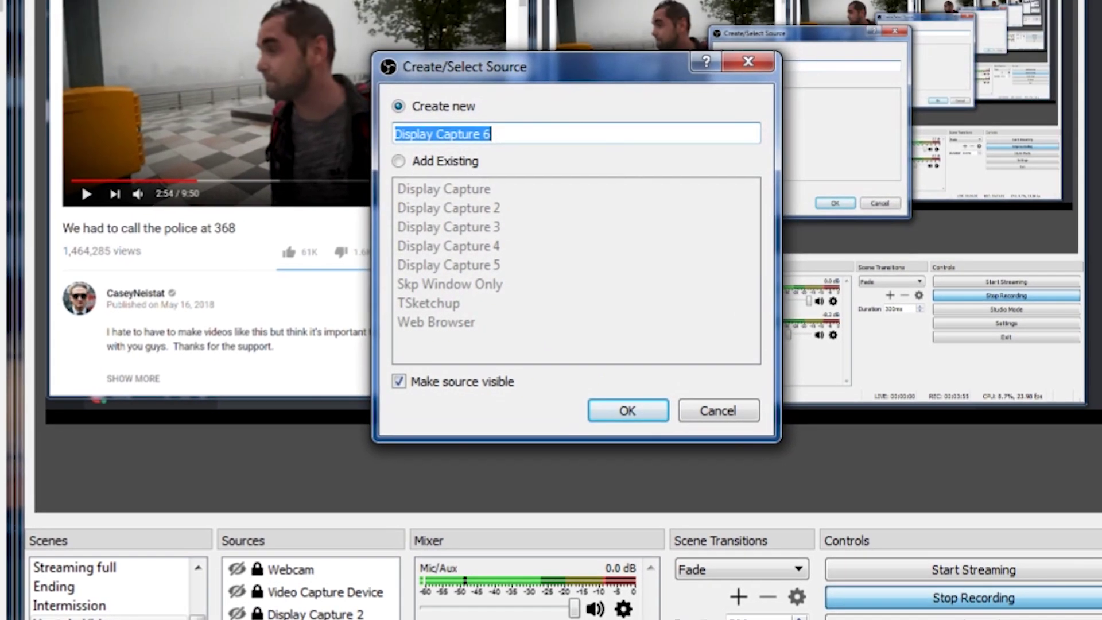
left_click(648, 413)
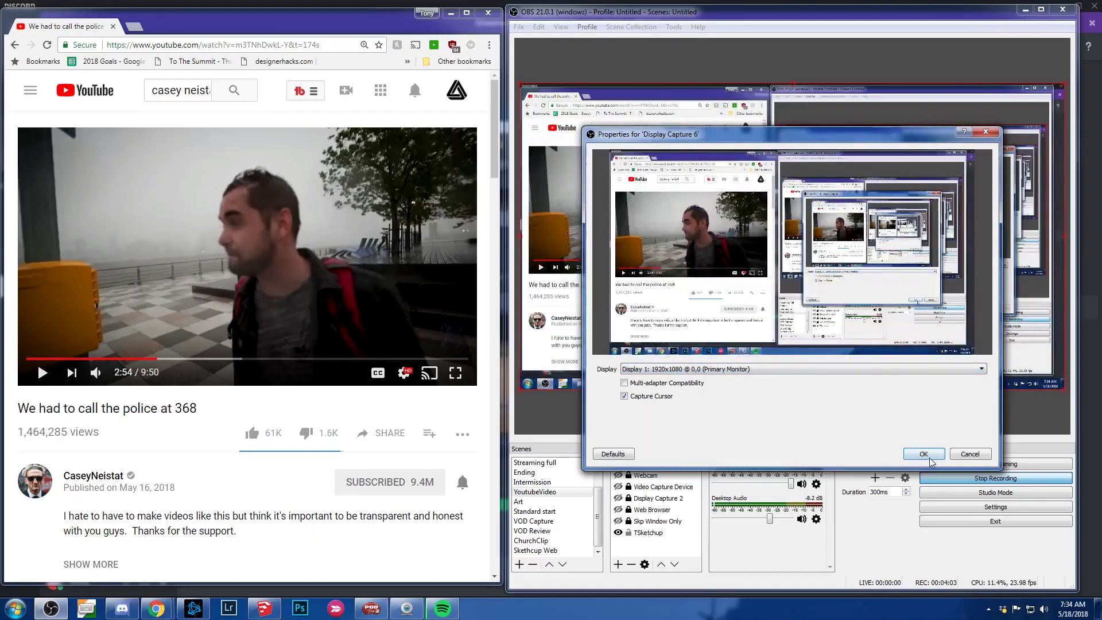
left_click(923, 453)
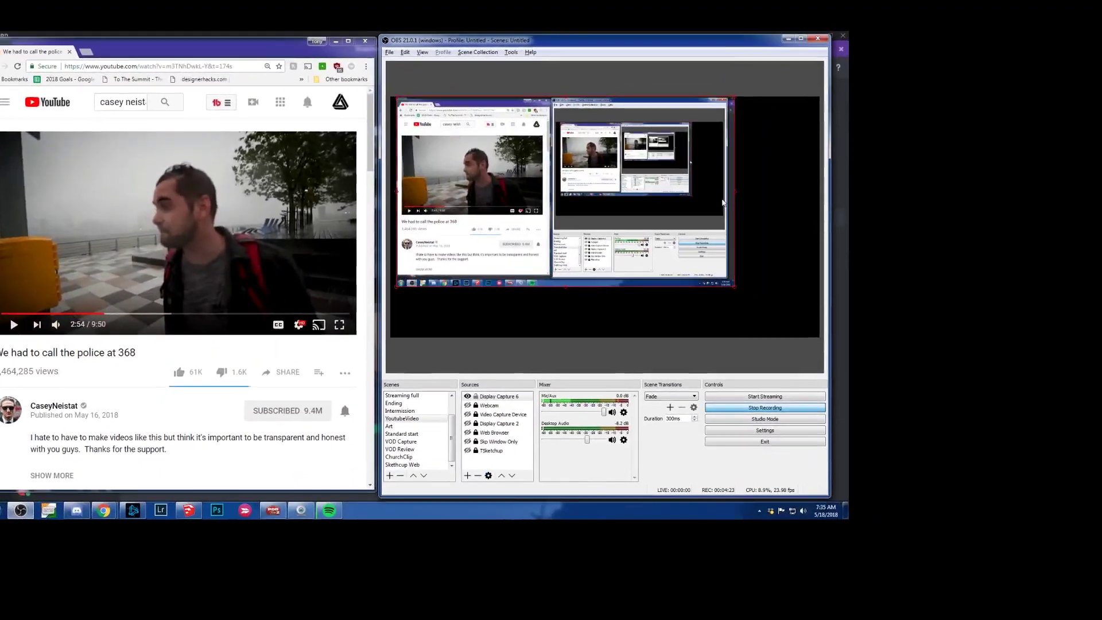
- Resize and position Display Capture 6 to fill the preview canvas, then select it
mouse_move(1062, 293)
left_mouse_down()
mouse_move(750, 207)
mouse_move(748, 159)
left_mouse_up()
left_click_drag(748, 255, 749, 259)
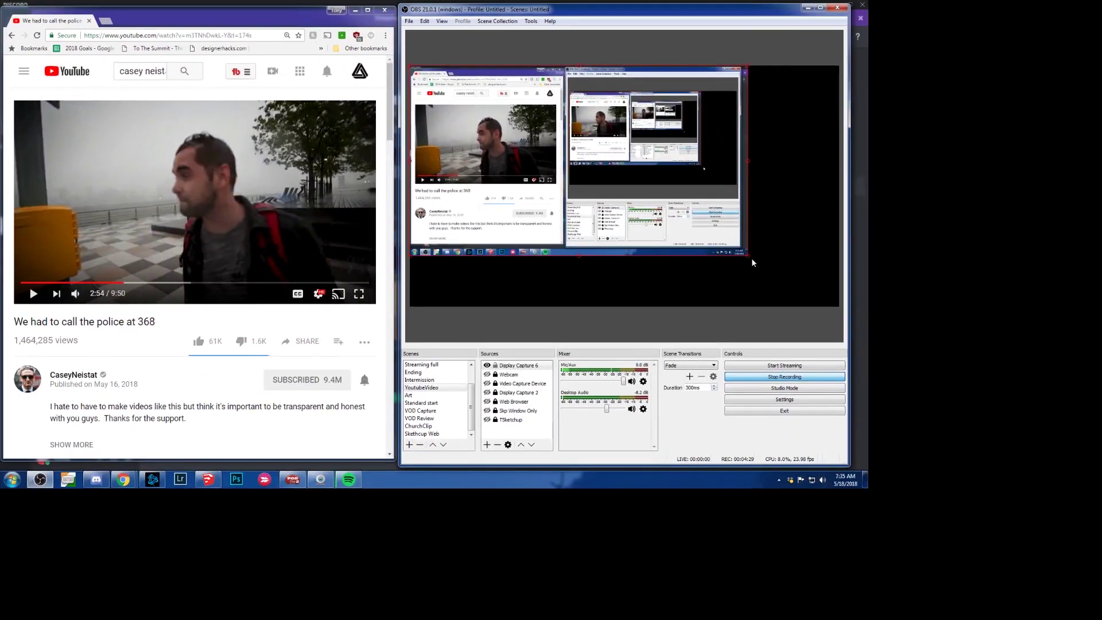
mouse_move(751, 261)
left_mouse_down()
mouse_move(725, 324)
mouse_move(1020, 391)
left_mouse_up()
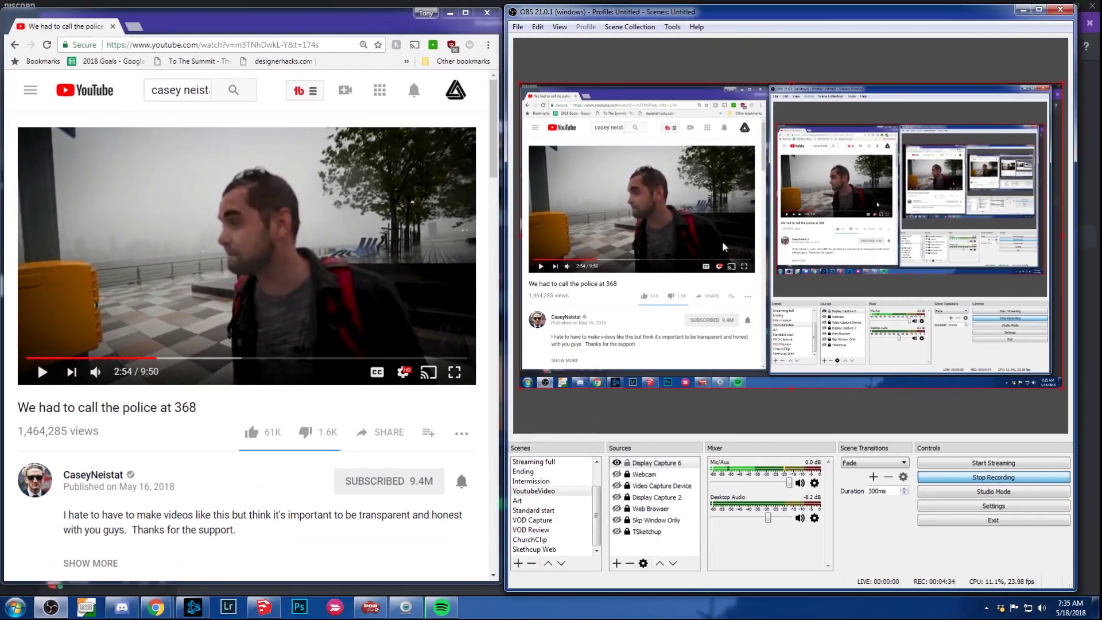
left_click_drag(721, 247, 729, 247)
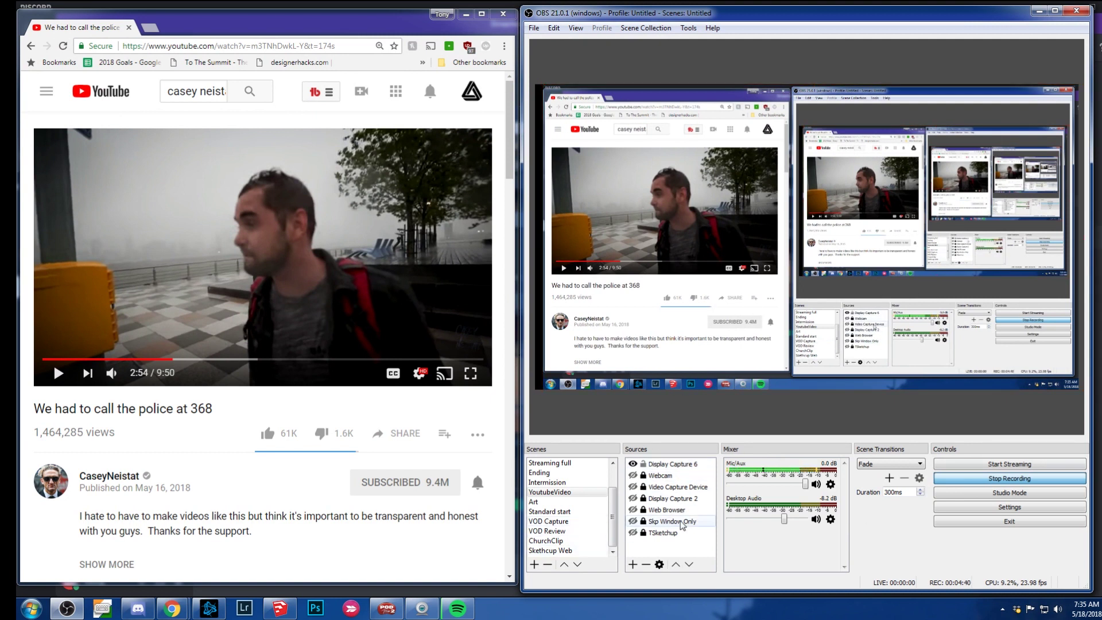
left_click(683, 466)
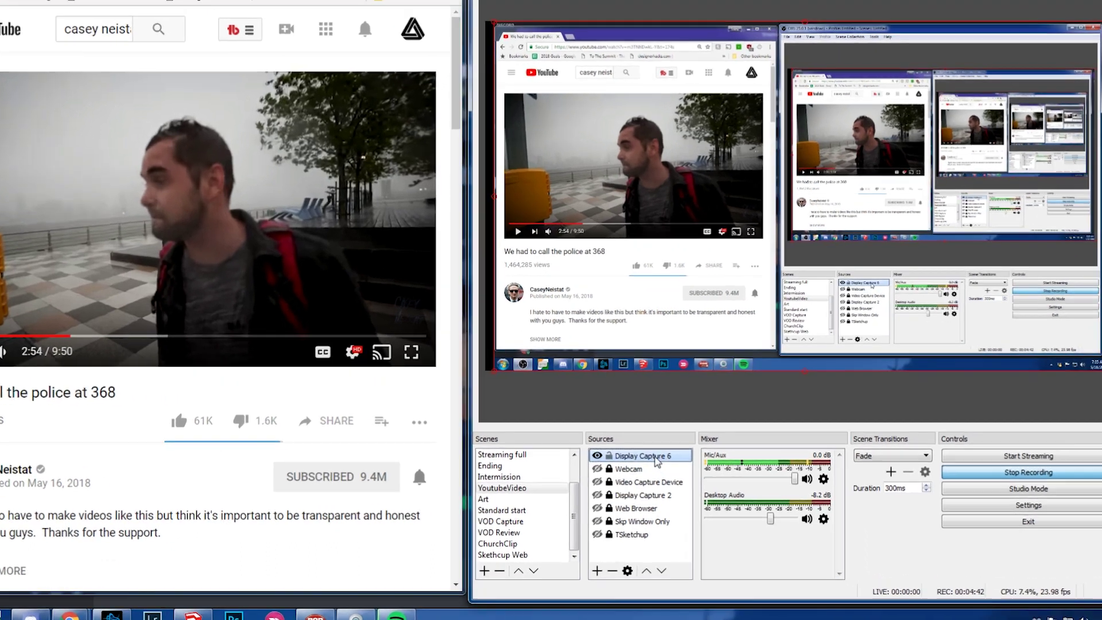
right_click(656, 460)
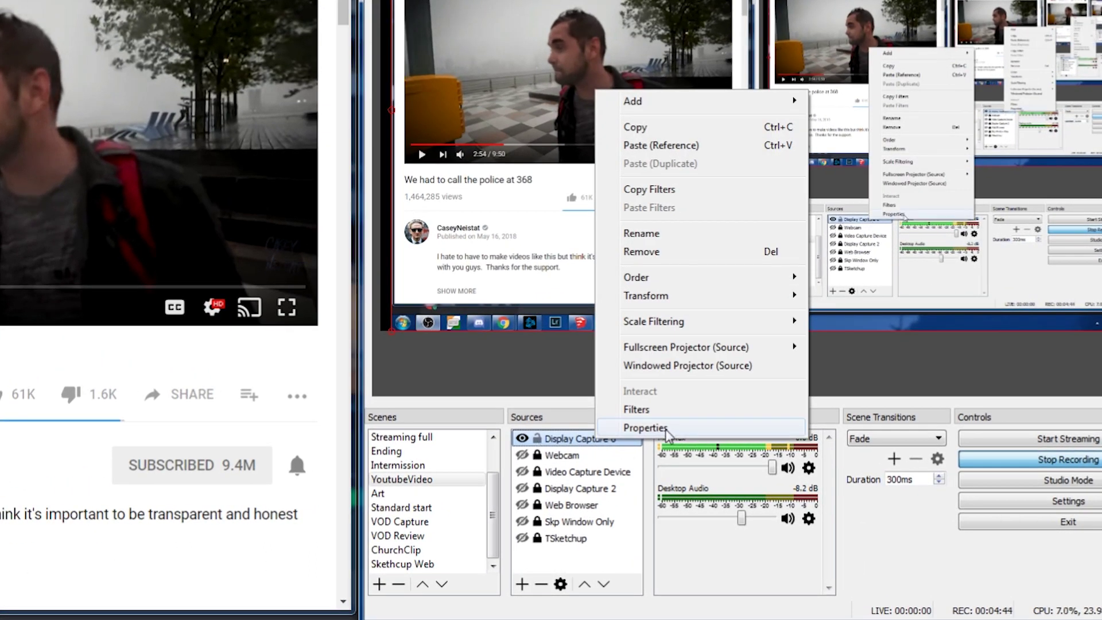
- Add a Crop/Pad filter to Display Capture 6 and move the filters window off the video
left_click(668, 410)
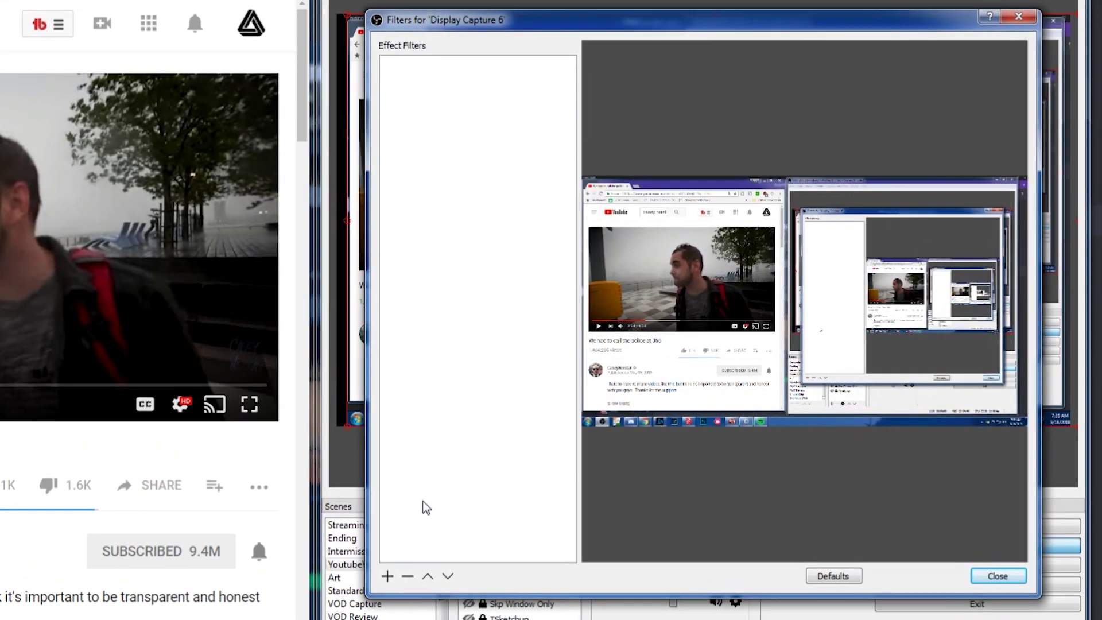
left_click(387, 576)
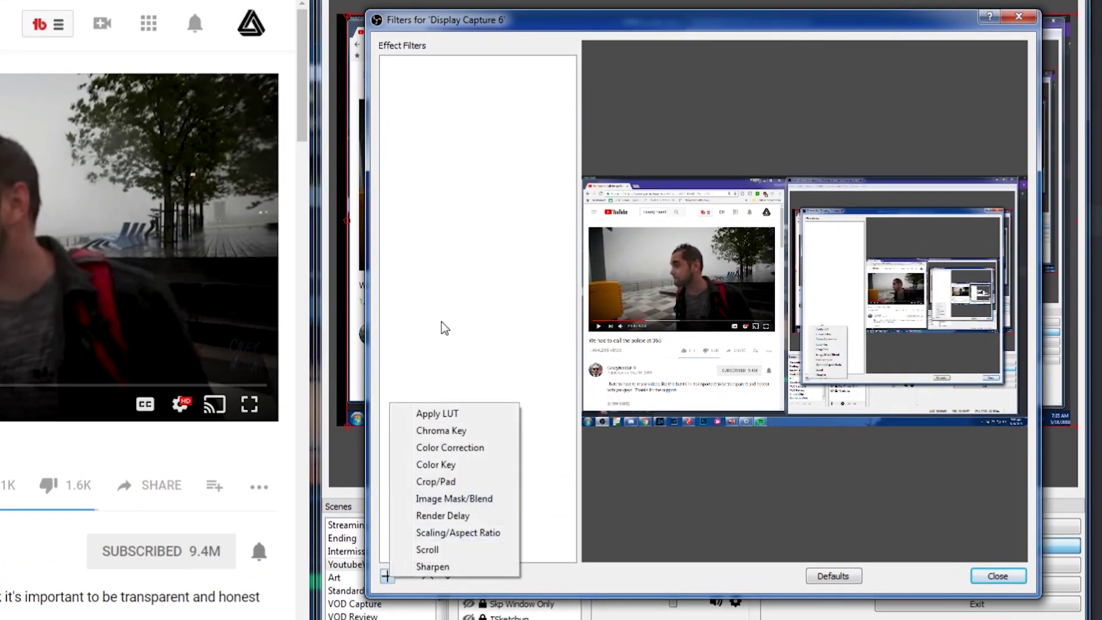
left_click(476, 483)
left_click(667, 334)
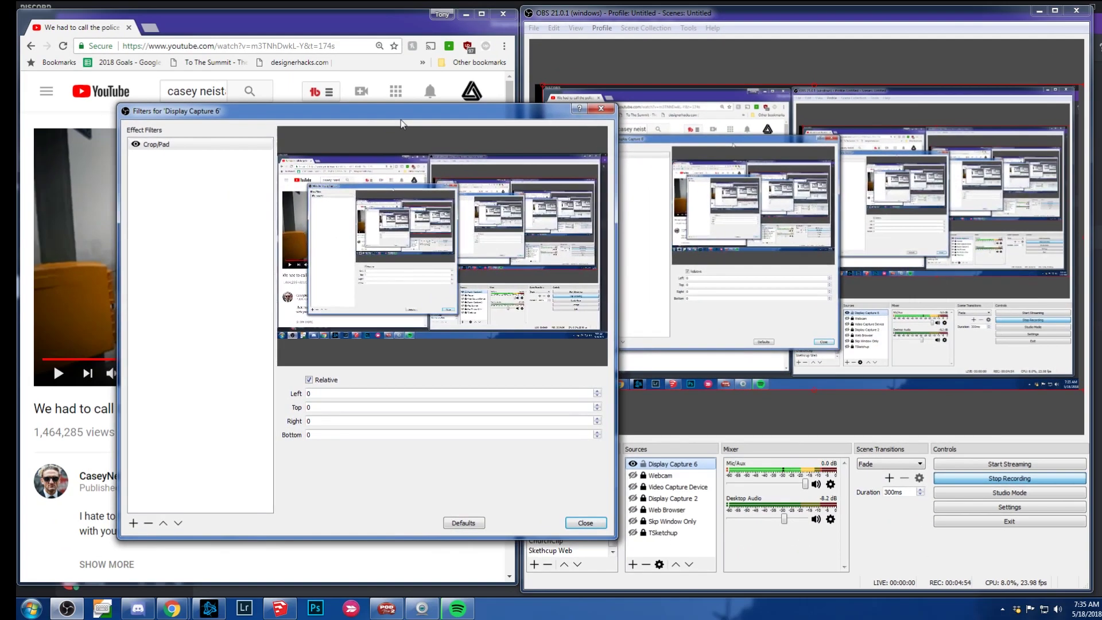
left_click_drag(400, 124, 772, 126)
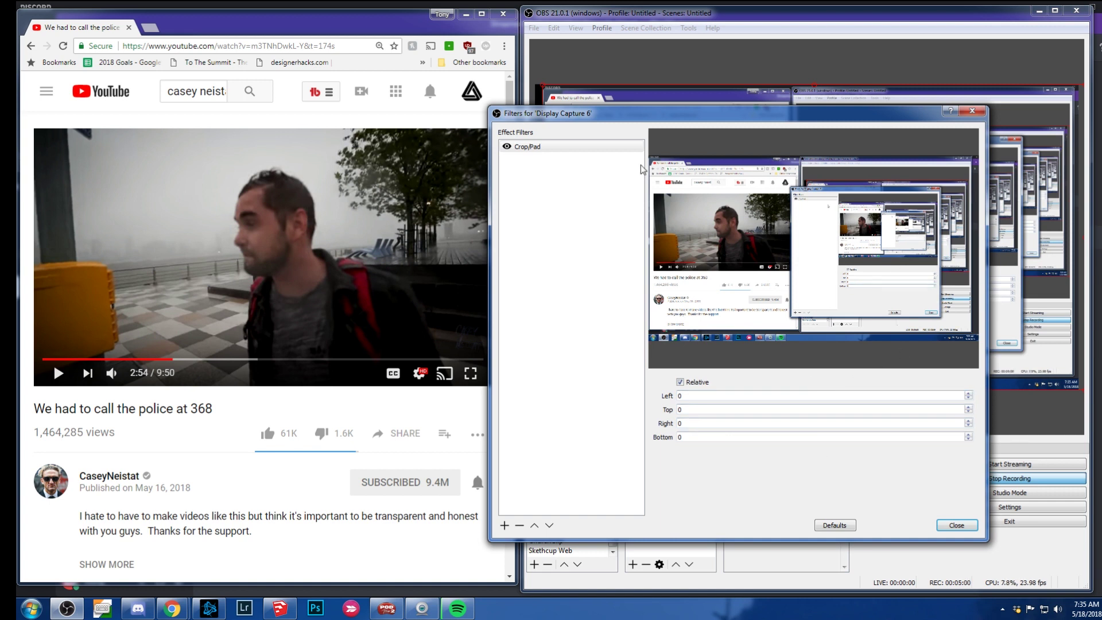
left_click_drag(735, 120, 772, 114)
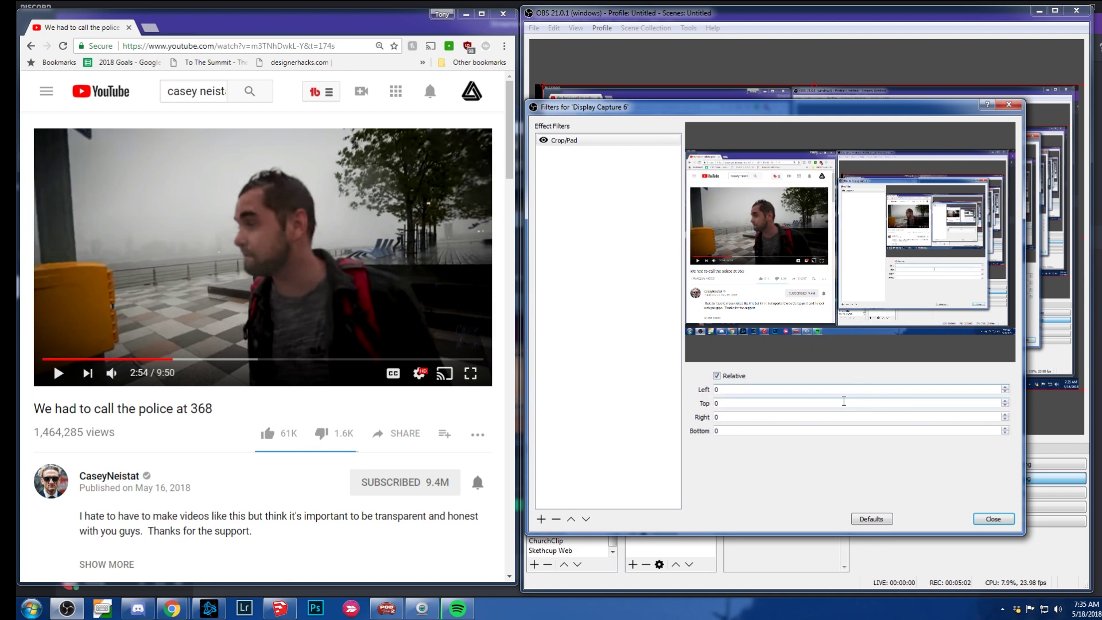
- Set the Crop/Pad left crop to 55 and move the browser window down the screen
left_click(732, 390)
left_click_drag(749, 389, 635, 393)
type("50")
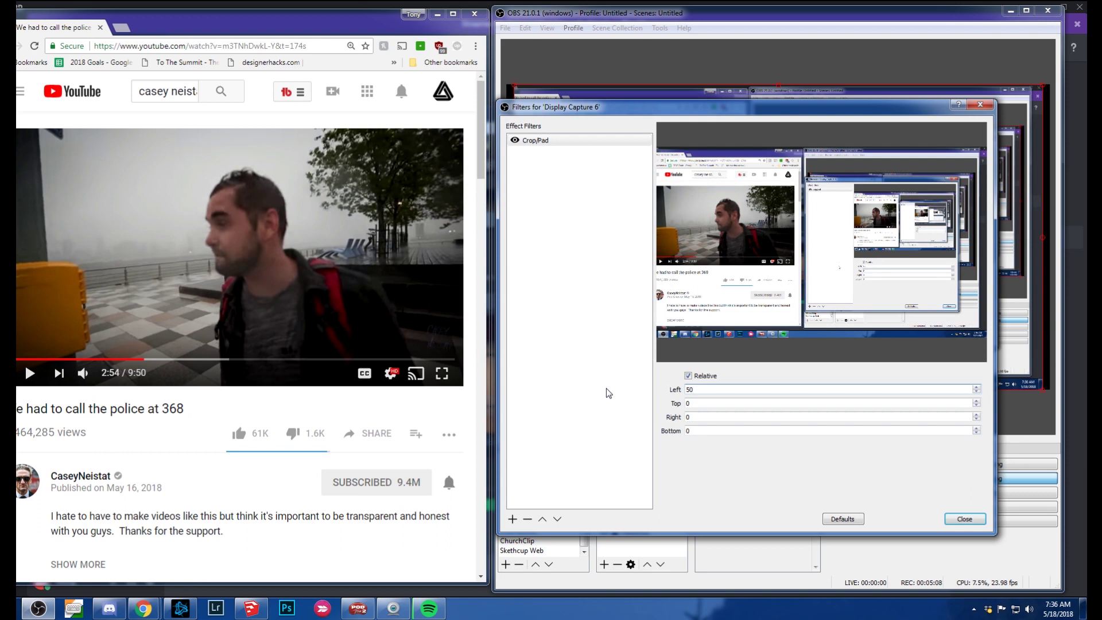
key("BackSpace")
key("BackSpace")
type("60")
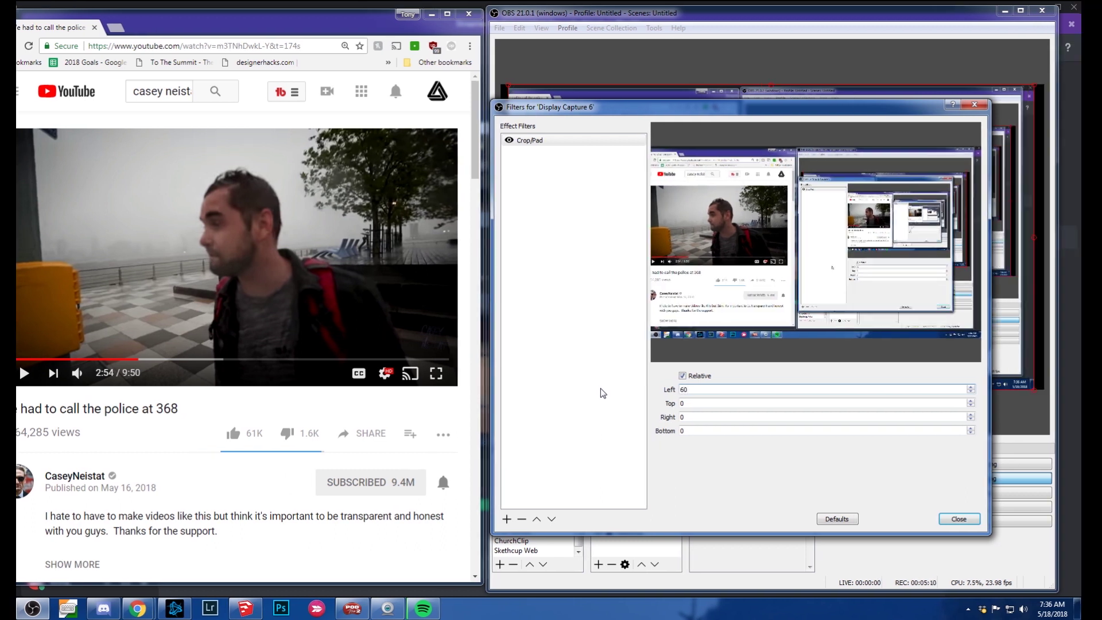
key("BackSpace")
key("BackSpace")
type("55")
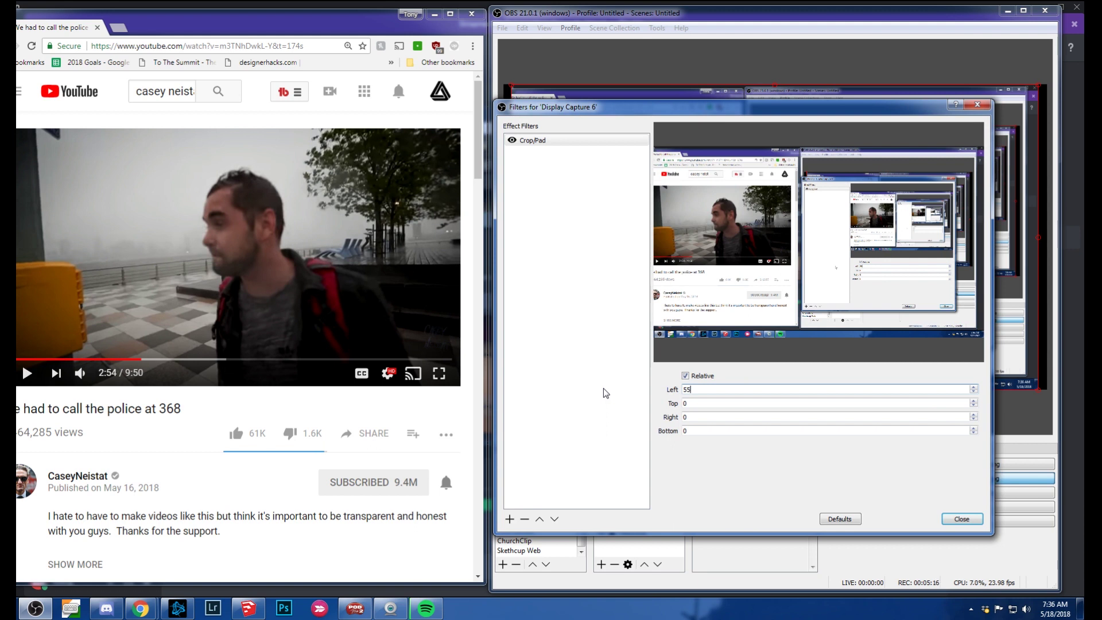
left_click_drag(355, 12, 355, 5)
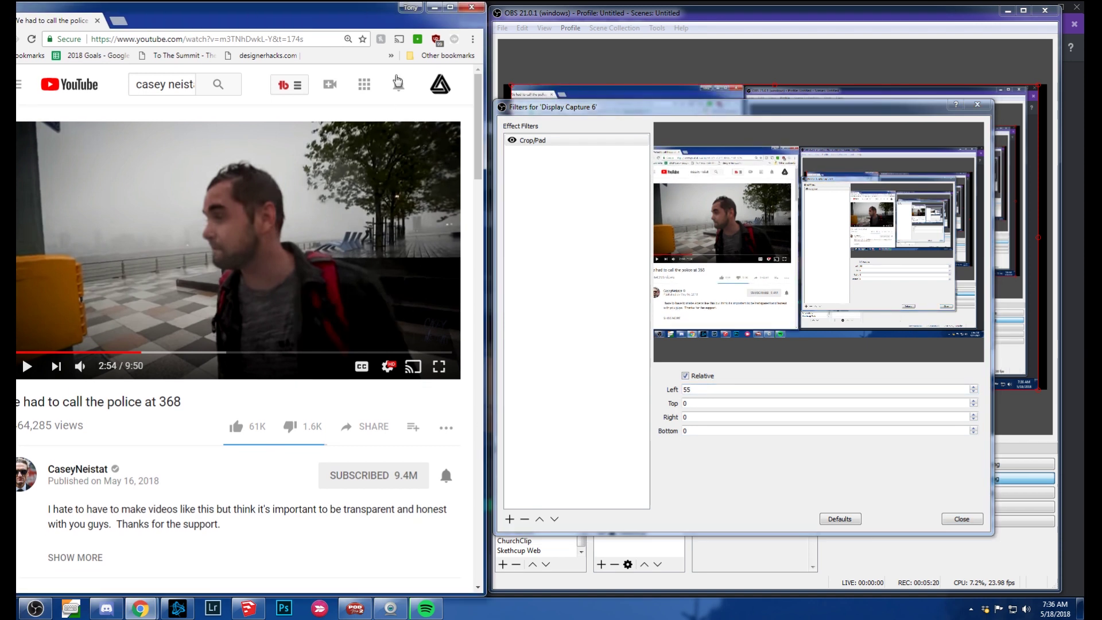
left_click_drag(320, 7, 314, 90)
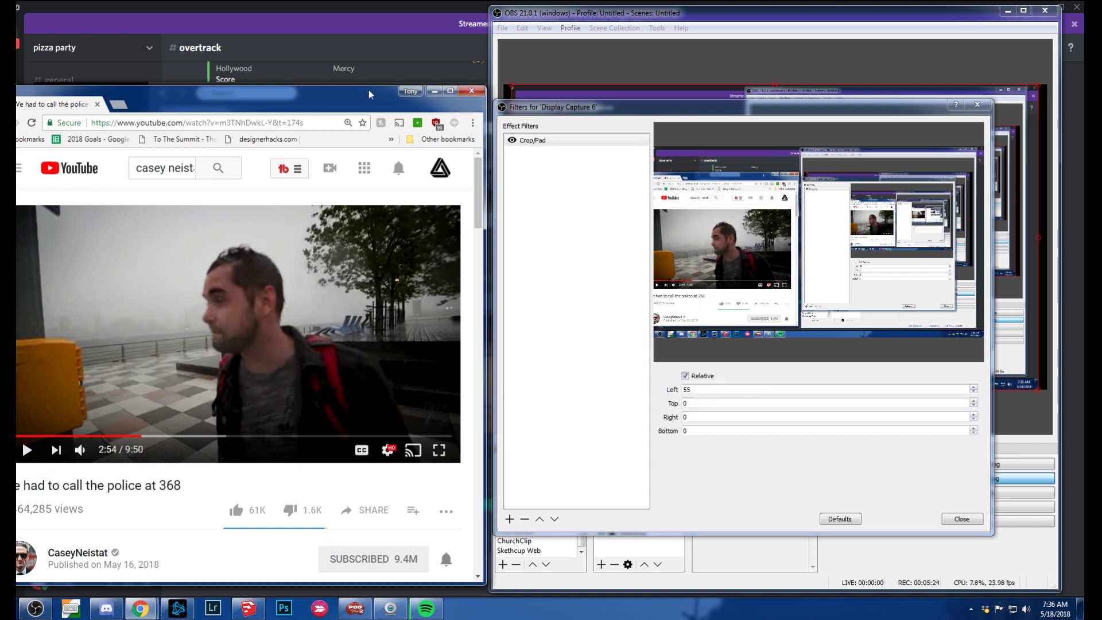
left_click_drag(369, 89, 352, 6)
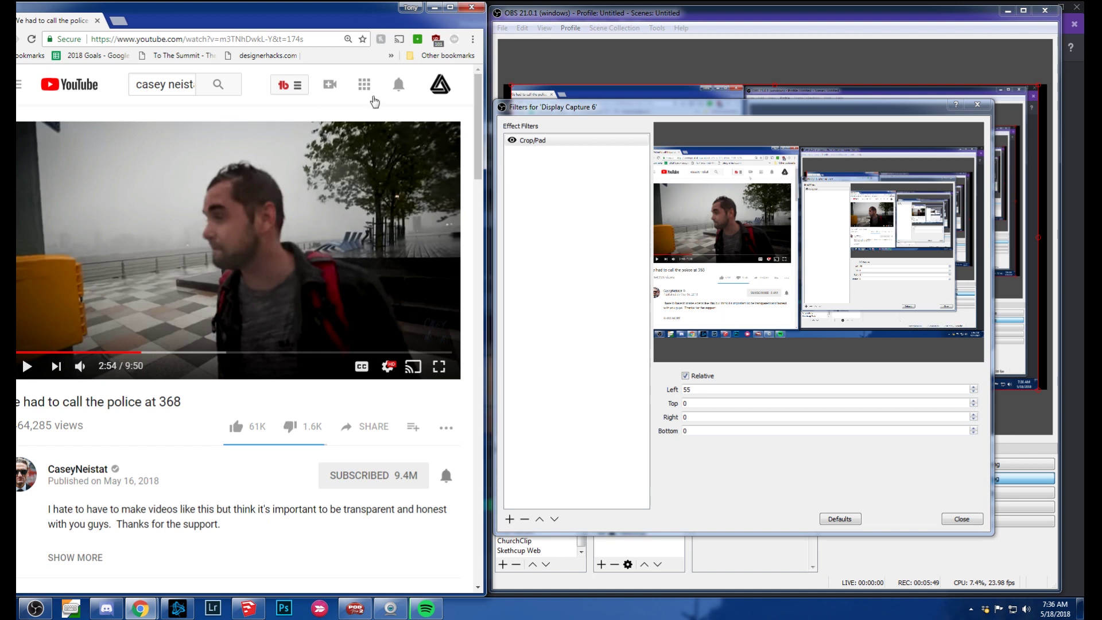
left_click_drag(487, 47, 1083, 40)
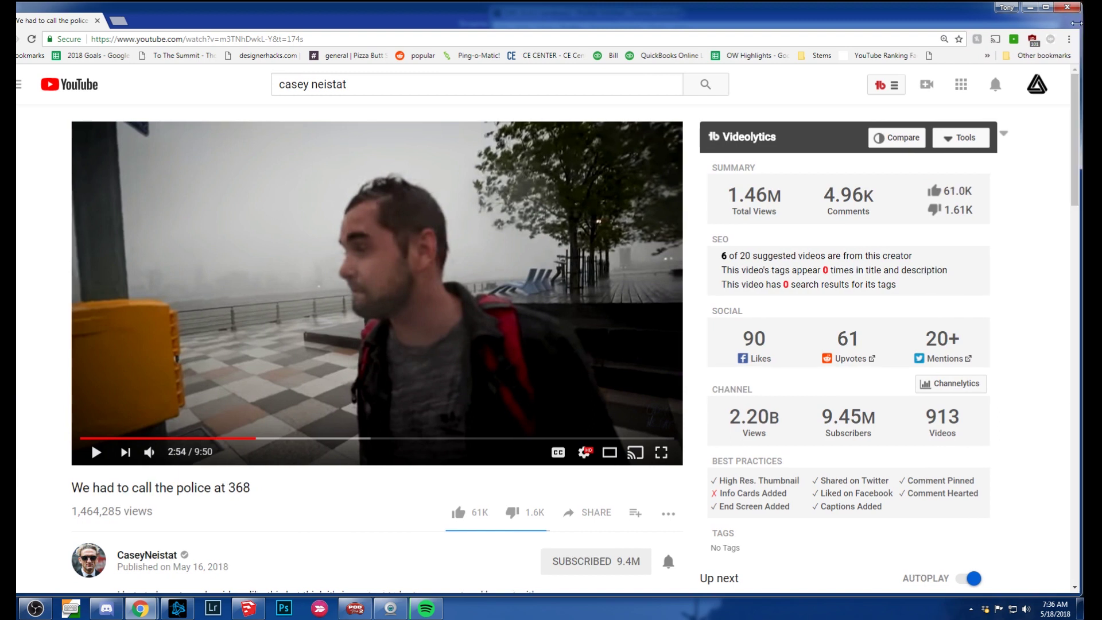
left_click_drag(1083, 40, 489, 40)
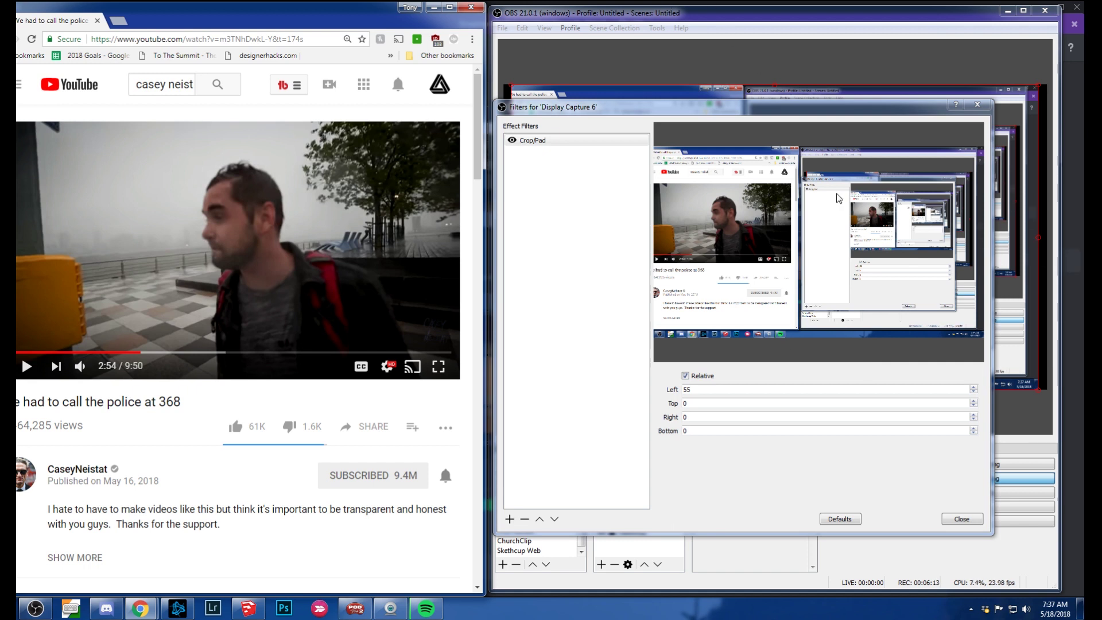
- Set the Crop/Pad left crop to 50 and the top crop to 209
double_click(686, 389)
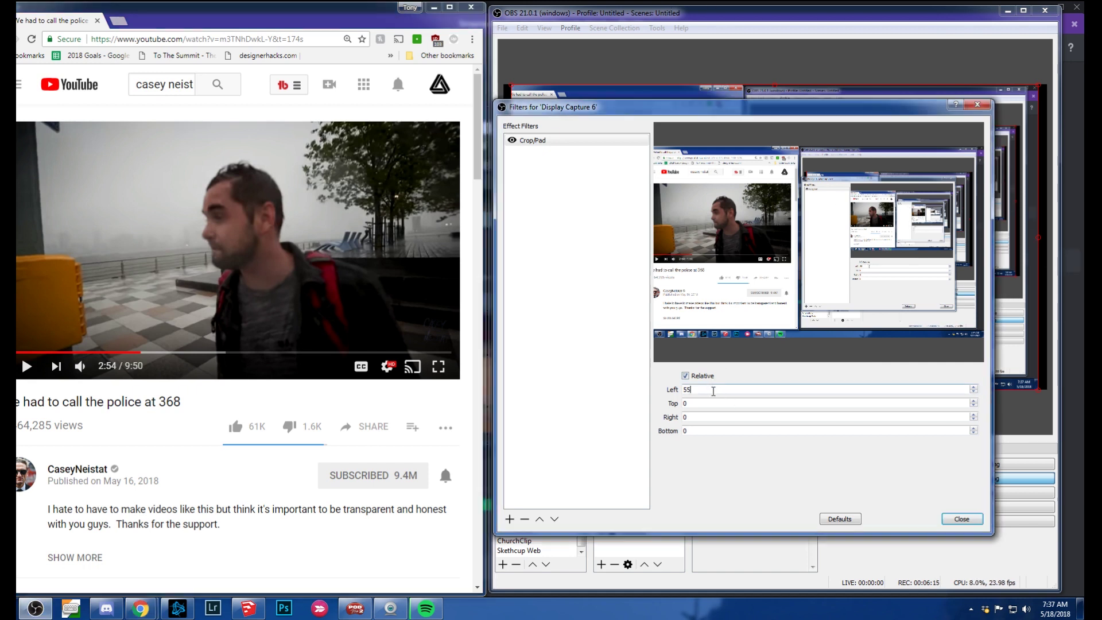
type("60")
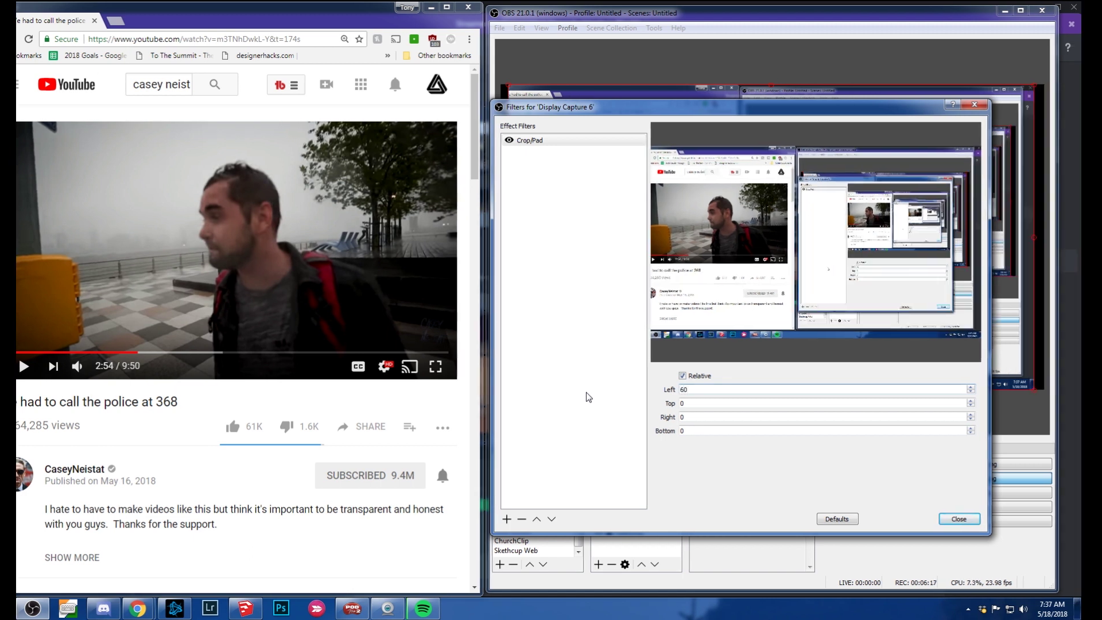
key("BackSpace")
key("BackSpace")
type("50")
left_click(701, 404)
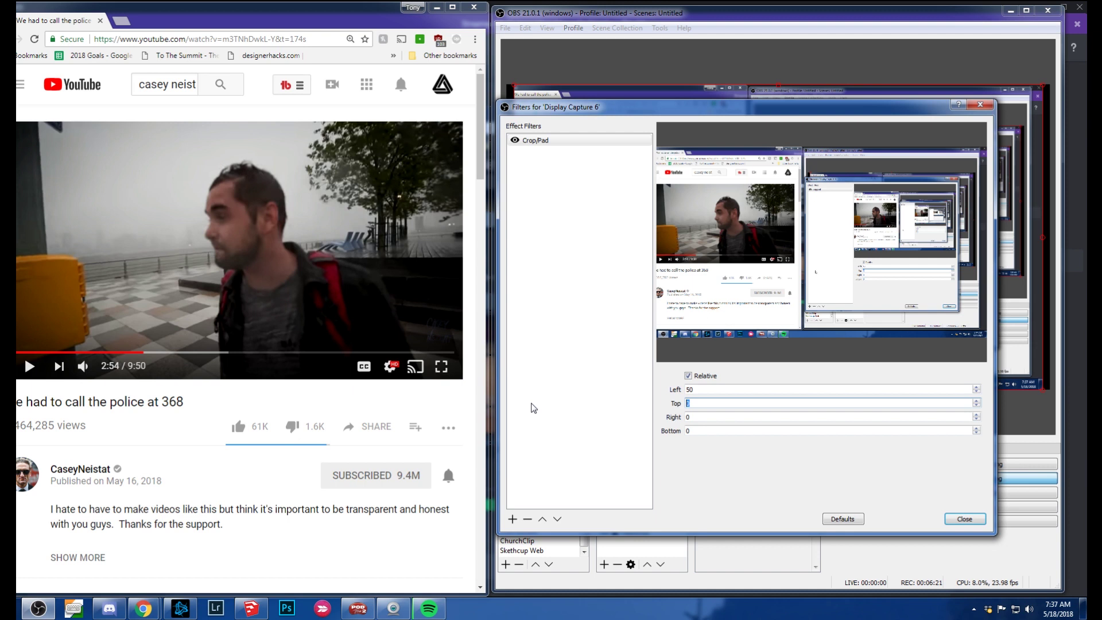
type("100")
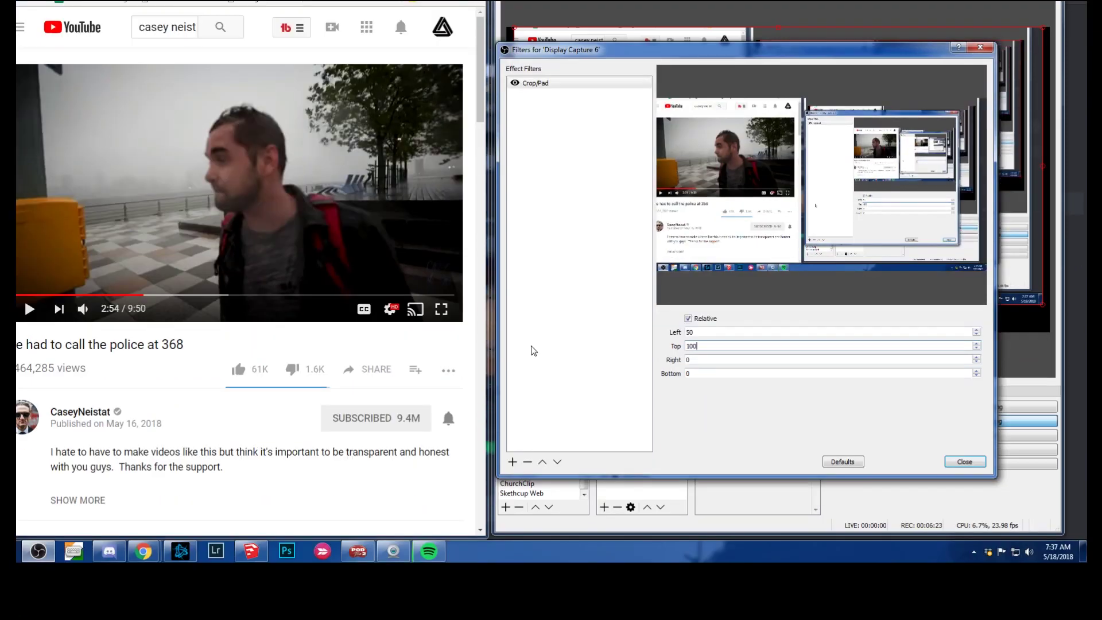
key("BackSpace")
key("BackSpace")
key("BackSpace")
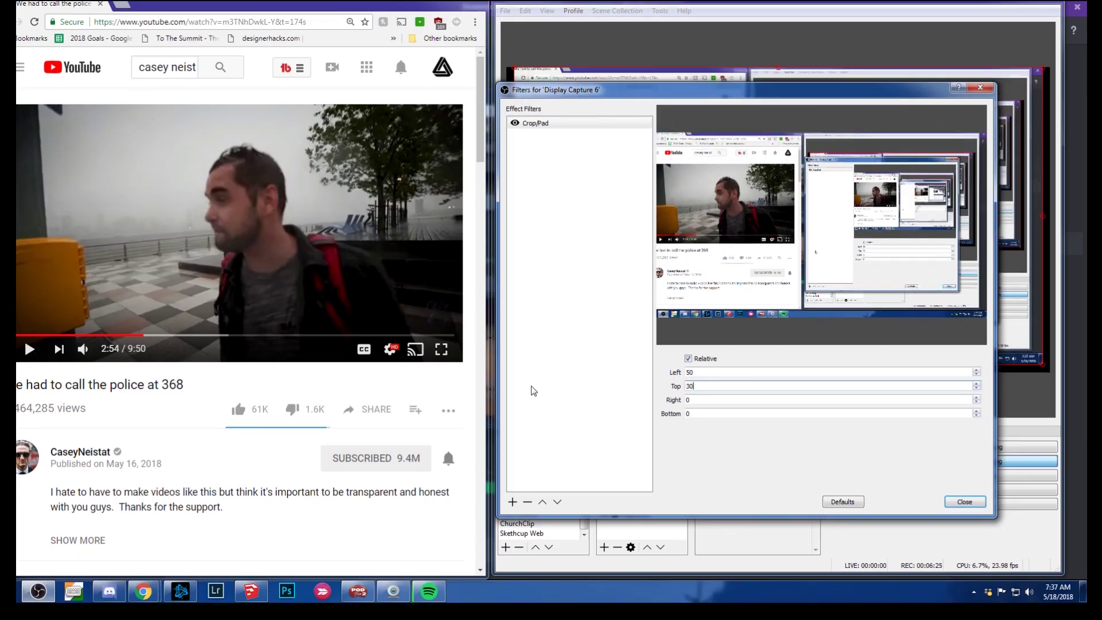
type("300")
key("BackSpace")
key("BackSpace")
key("BackSpace")
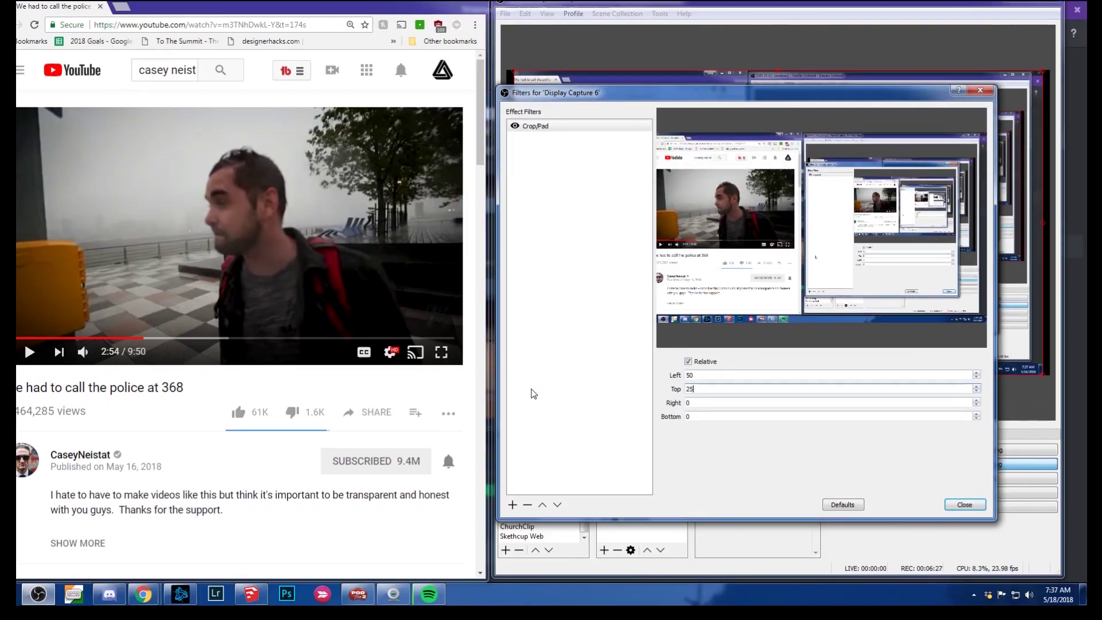
type("250")
key("BackSpace")
key("BackSpace")
key("BackSpace")
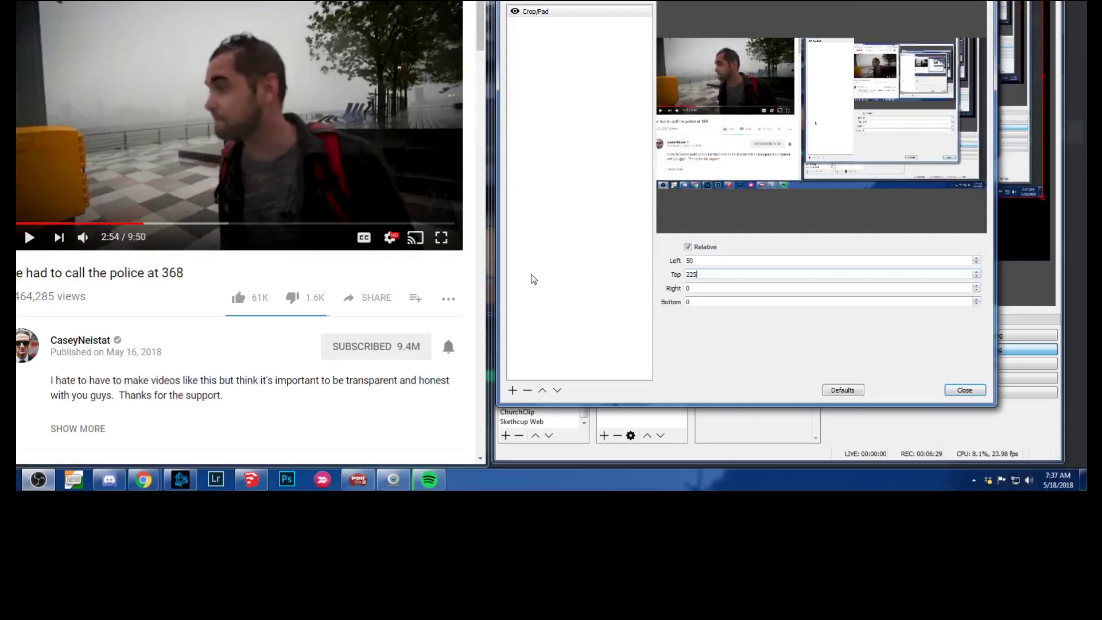
type("22")
key("BackSpace")
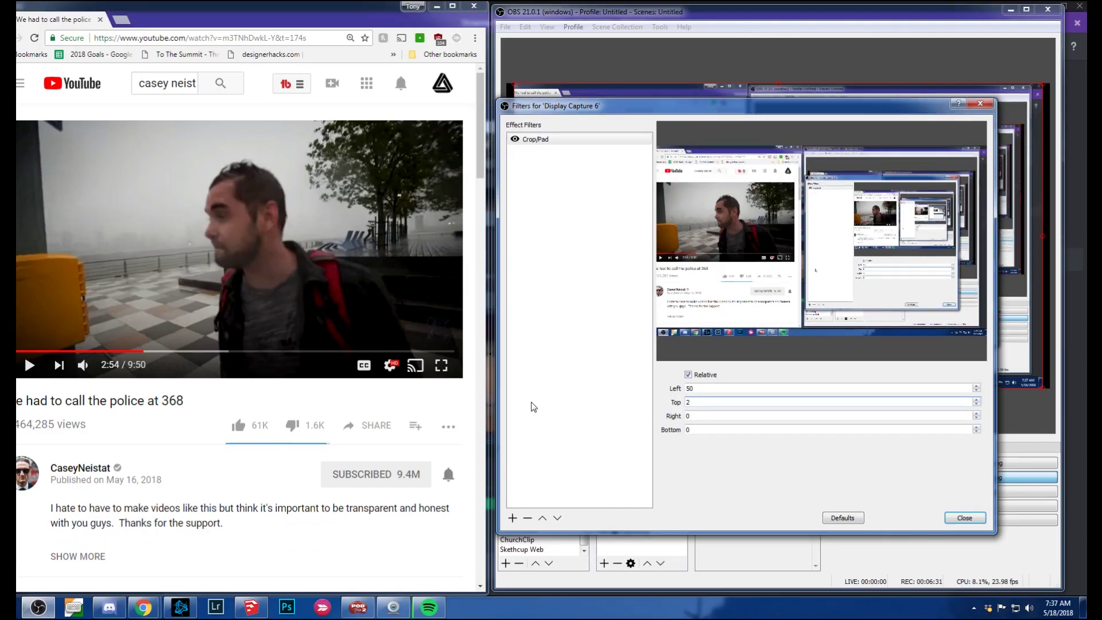
type("10")
key("BackSpace")
key("BackSpace")
type("00")
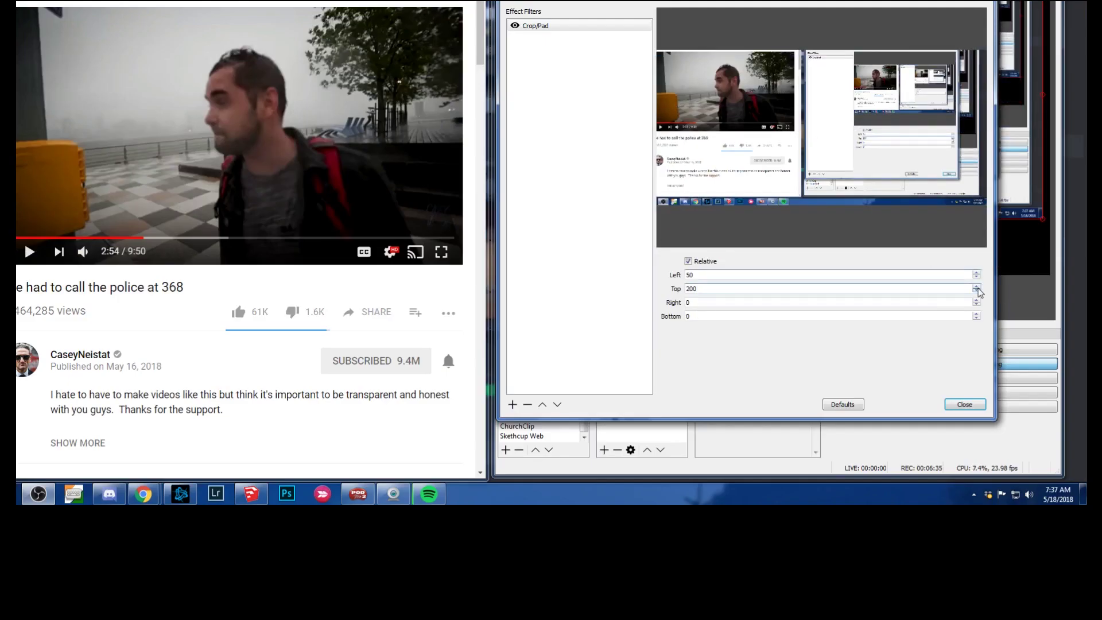
left_click(977, 289)
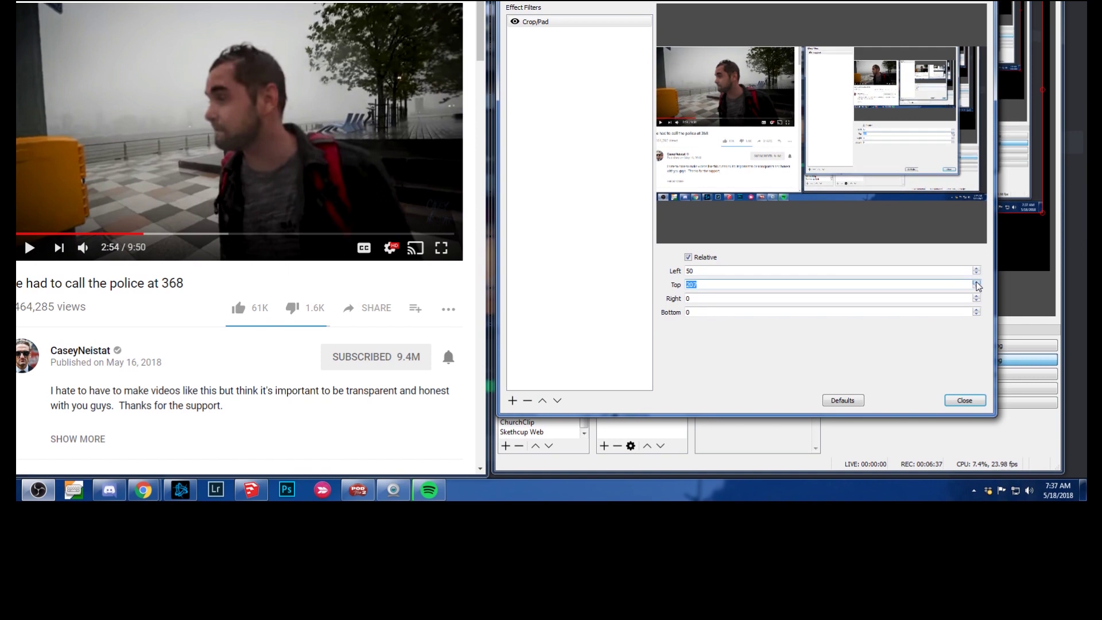
left_click(977, 283)
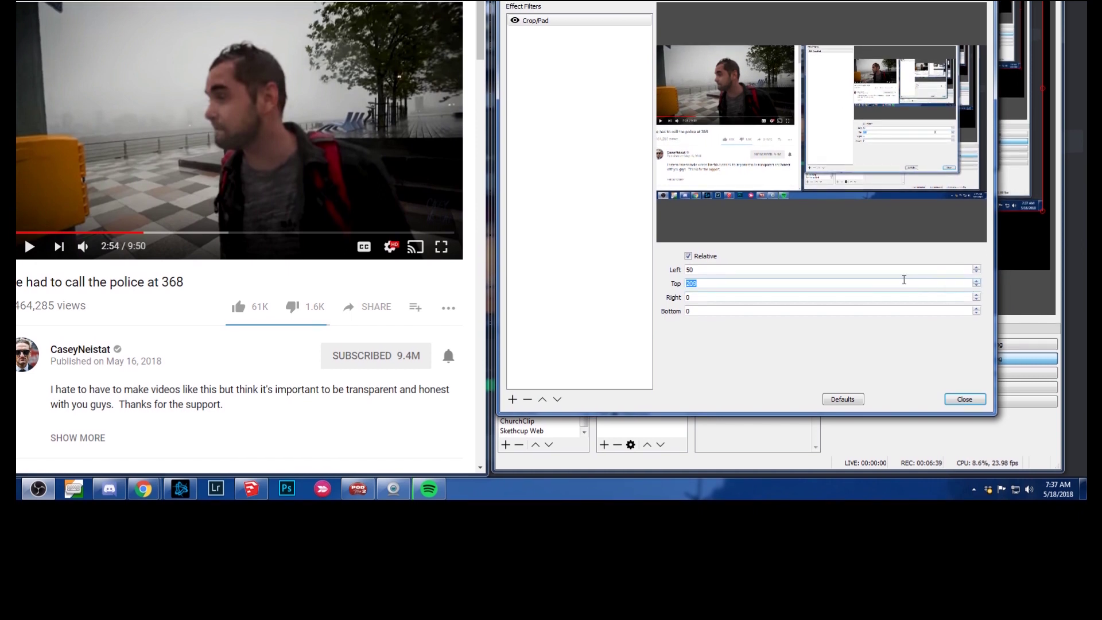
- Set the Crop/Pad right crop to 100
key("Tab")
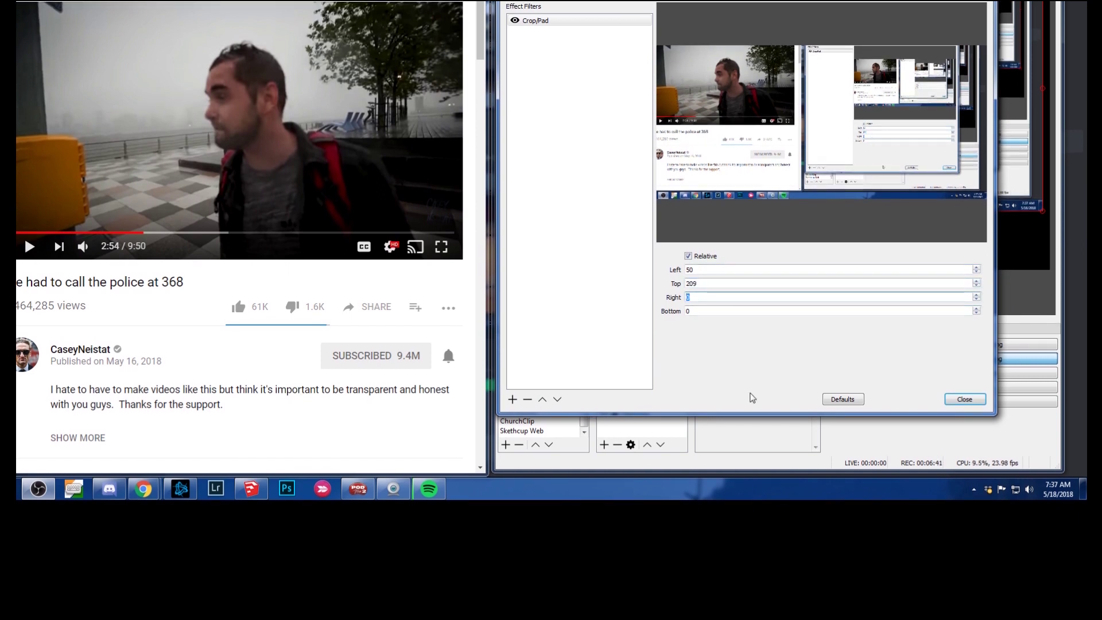
type("1")
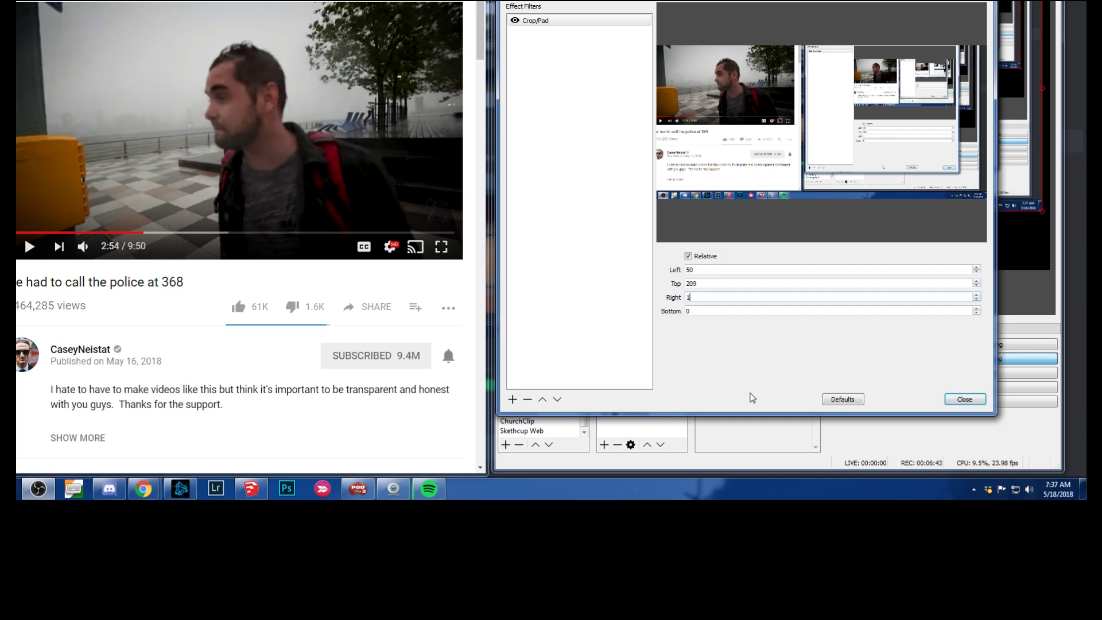
key("BackSpace")
type("500")
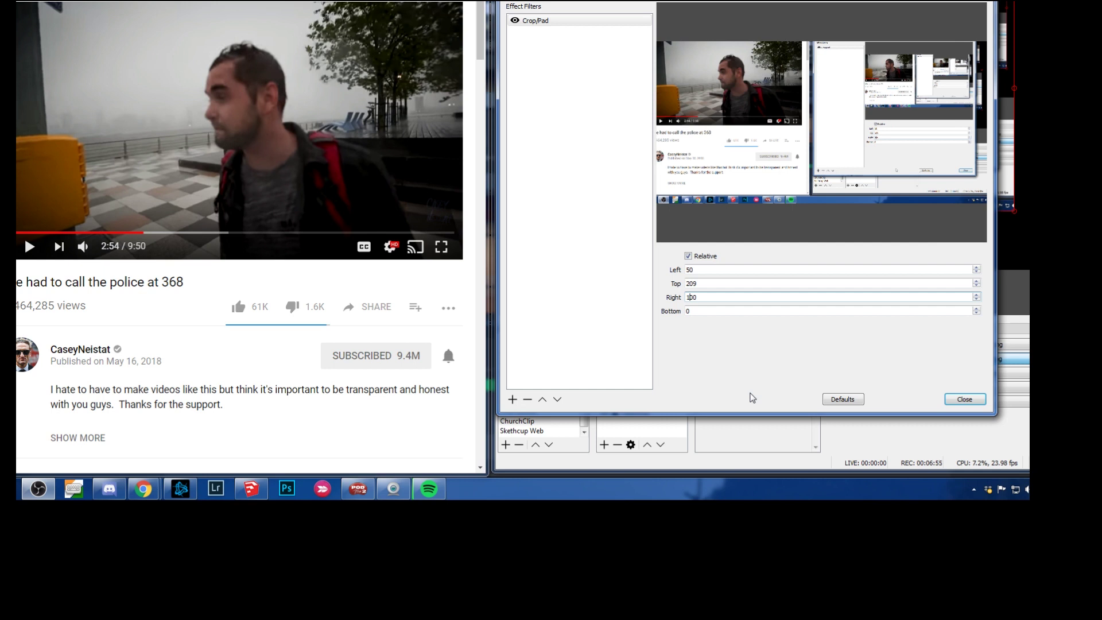
type("5")
key("BackSpace")
type("0")
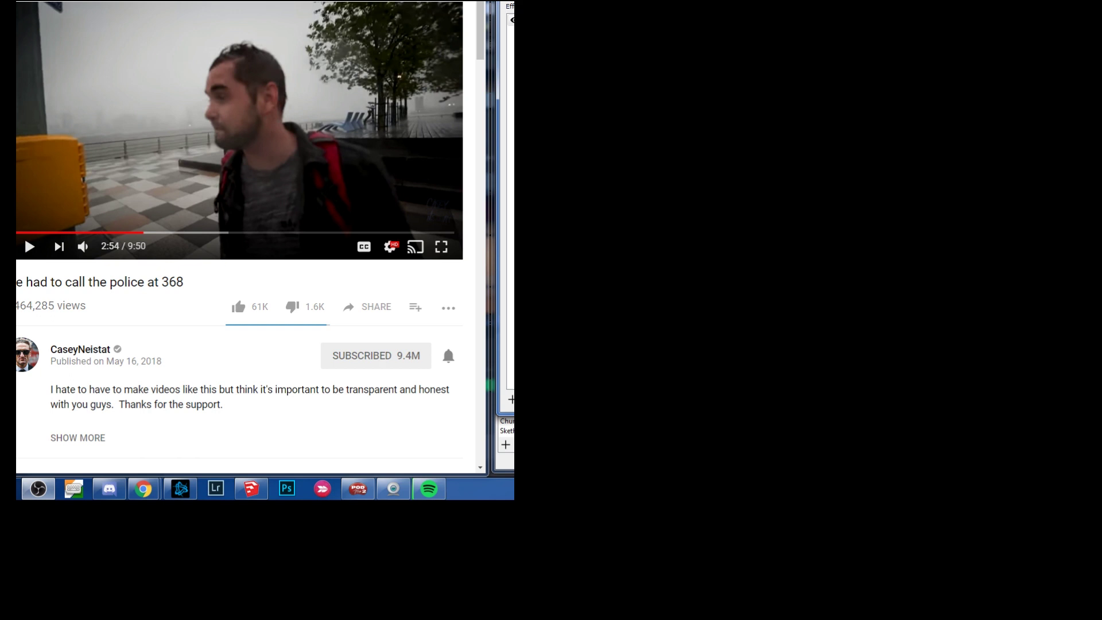
- Increase the right crop so only the YouTube browser window remains in the capture
key("Up")
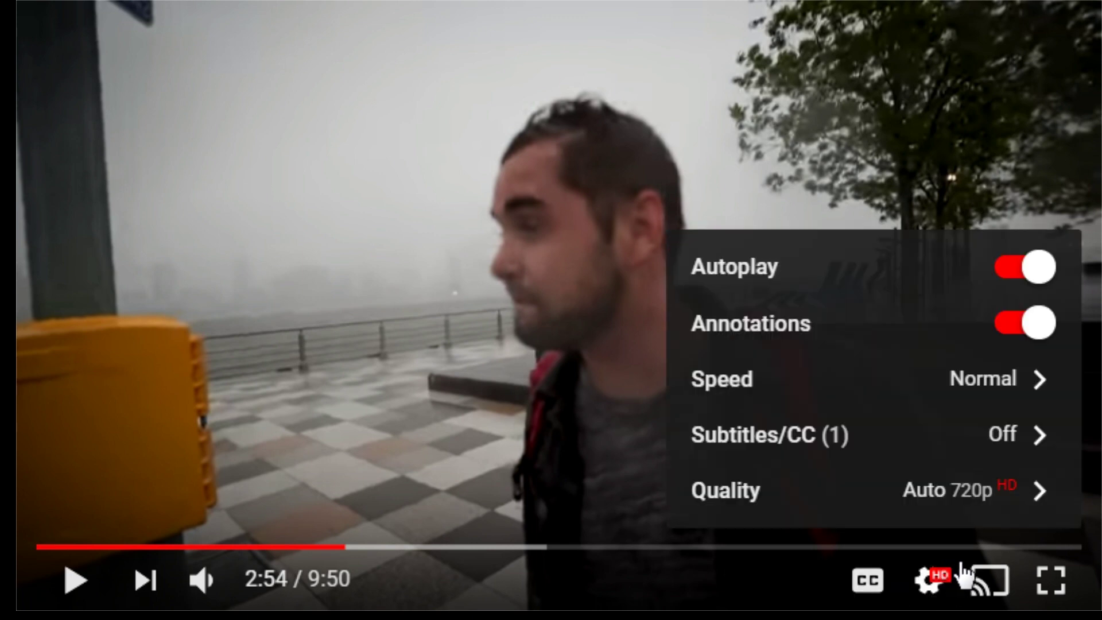
- Check the YouTube player's quality levels, showing Auto 720p
left_click(1021, 509)
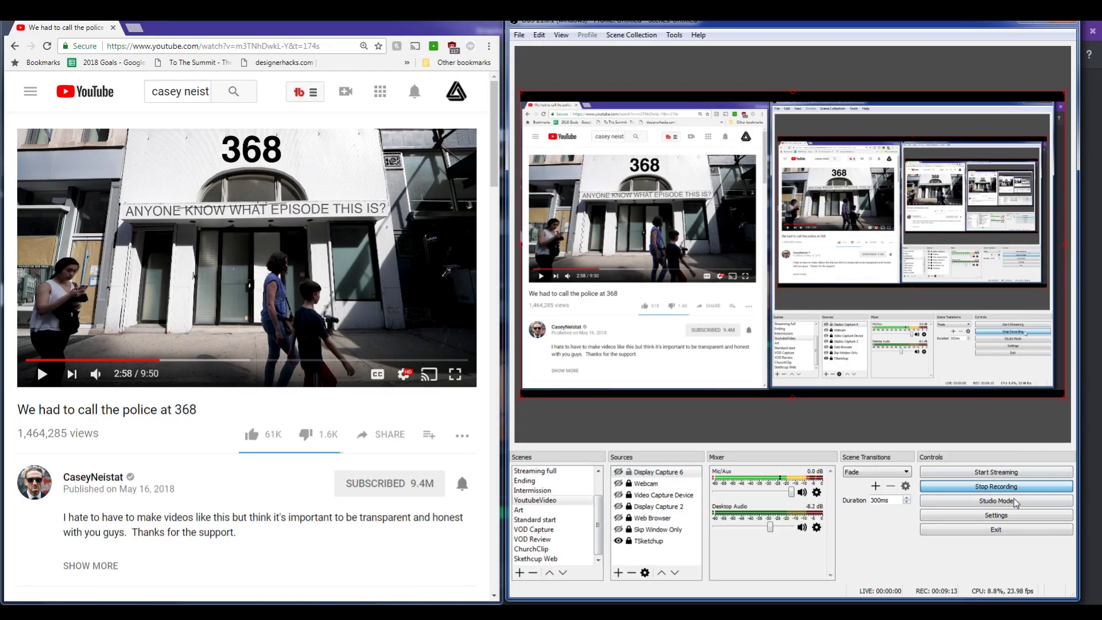
- Show the Output recording settings: mp4 format saved to D:/Raw
left_click(995, 515)
mouse_move(734, 96)
left_mouse_down()
mouse_move(230, 101)
mouse_move(256, 104)
left_mouse_up()
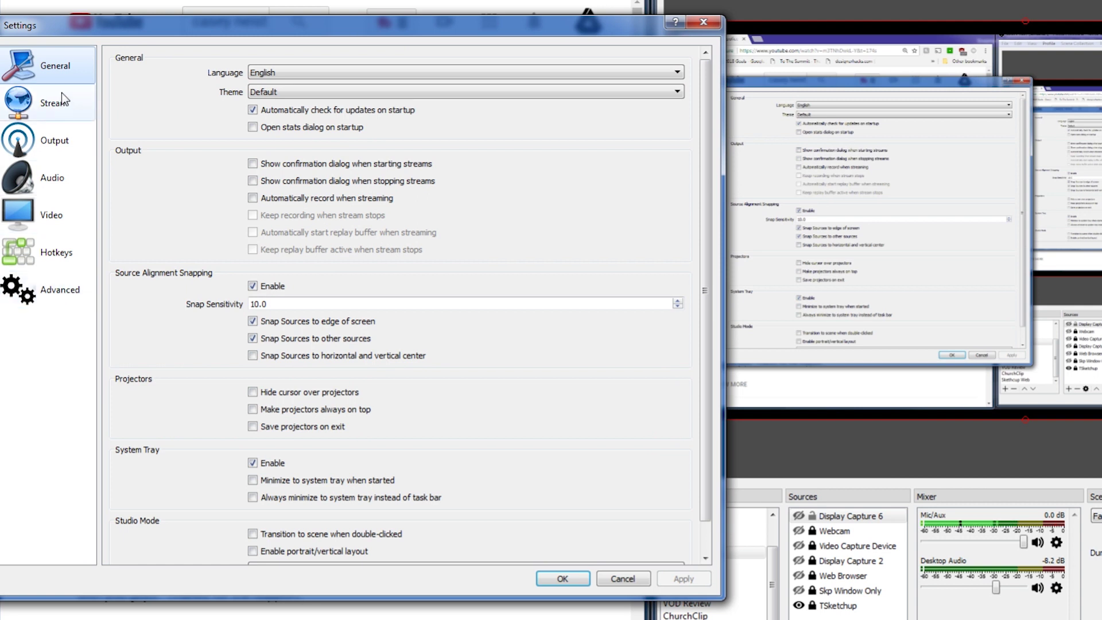
left_click(45, 144)
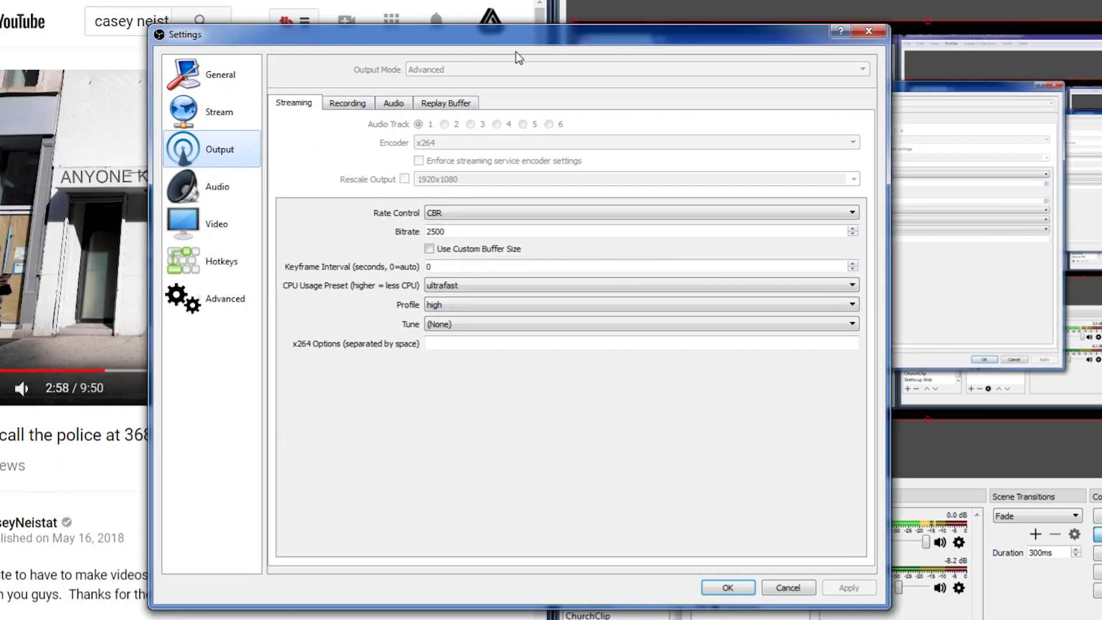
left_click(393, 103)
left_click(284, 104)
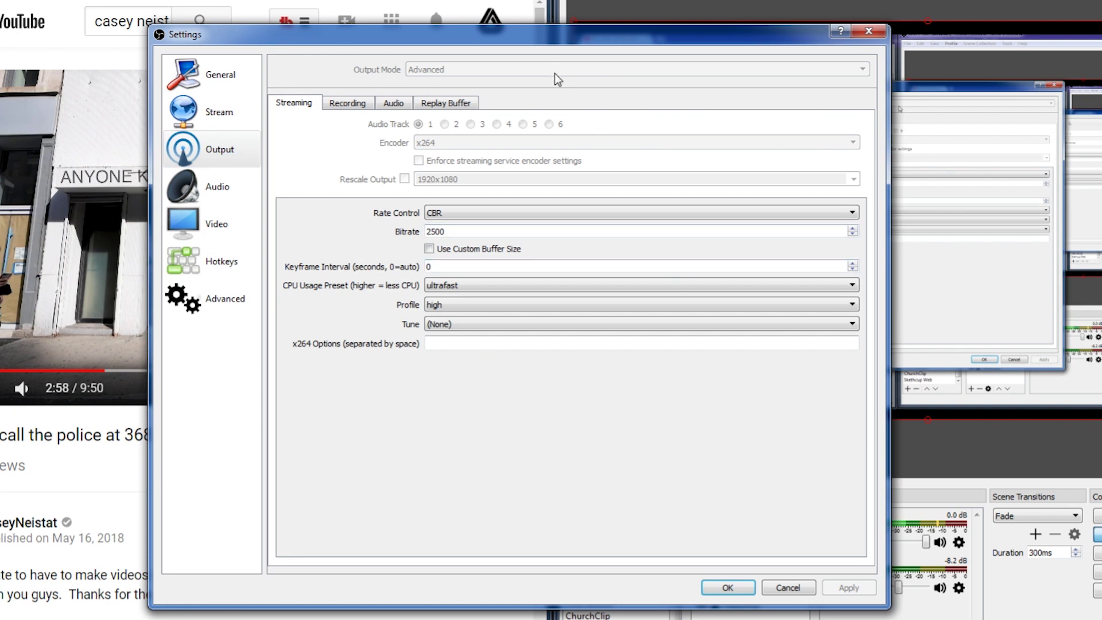
left_click(342, 104)
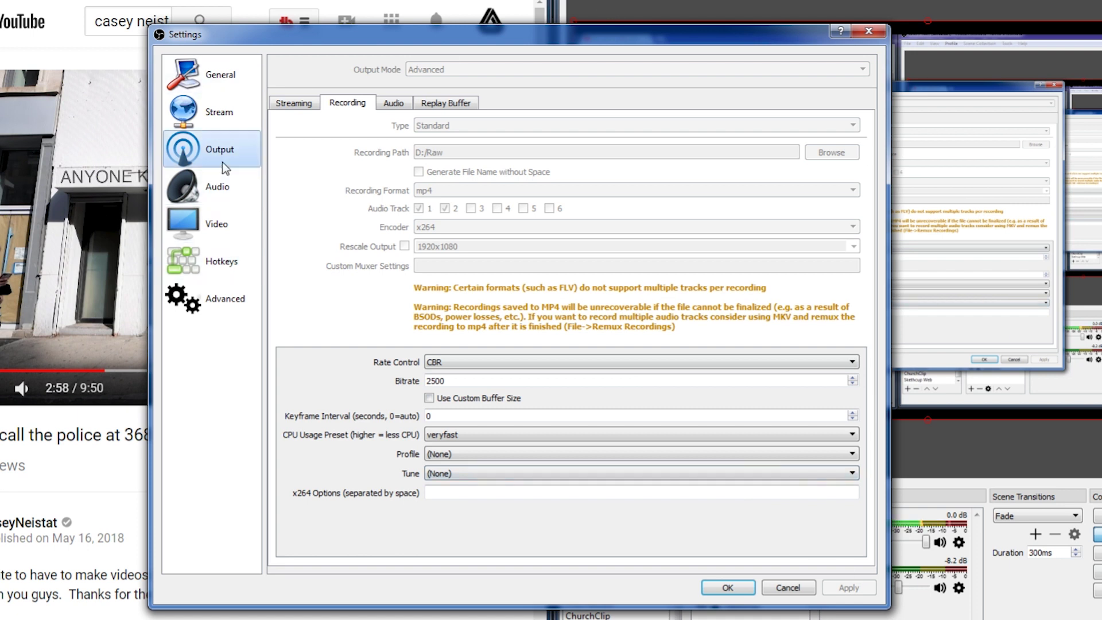
left_click(291, 105)
left_click(340, 106)
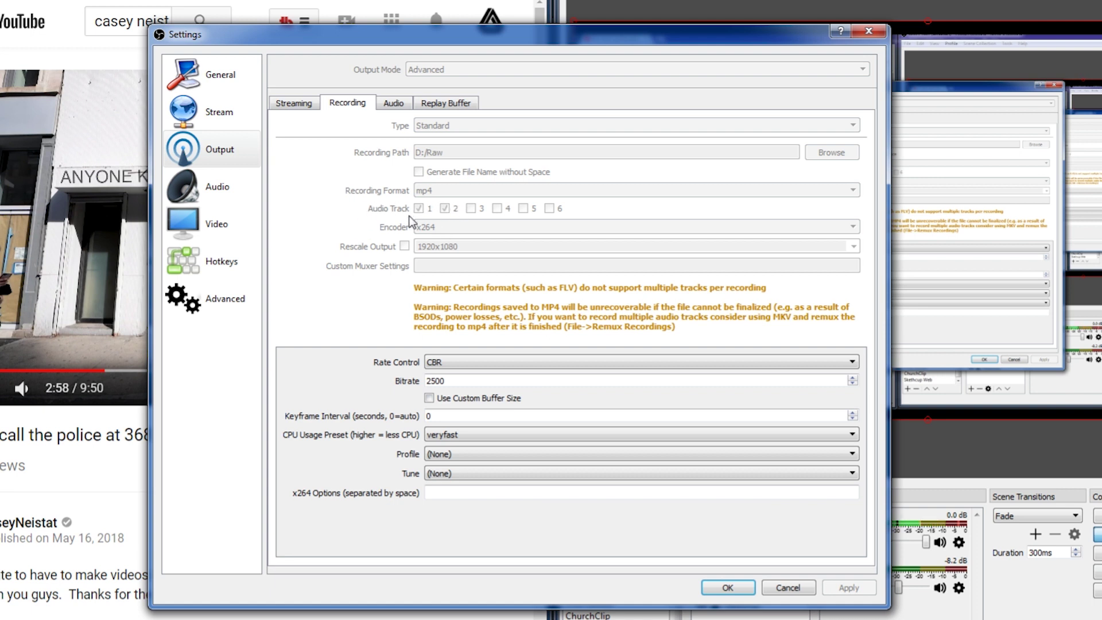
mouse_move(758, 22)
left_mouse_down()
mouse_move(617, 21)
mouse_move(642, 22)
left_mouse_up()
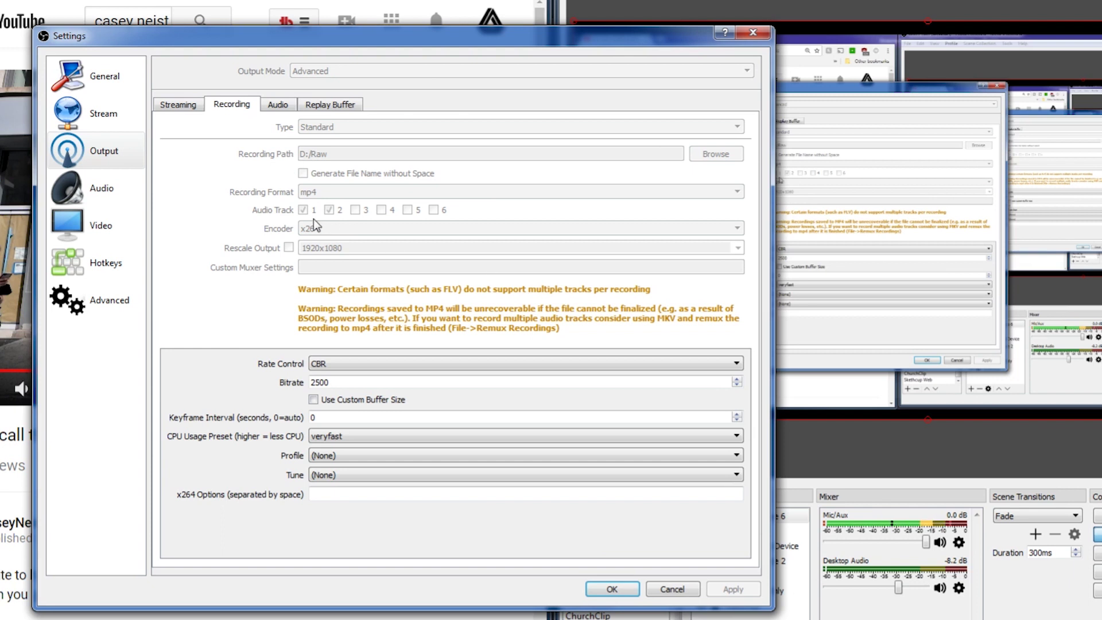